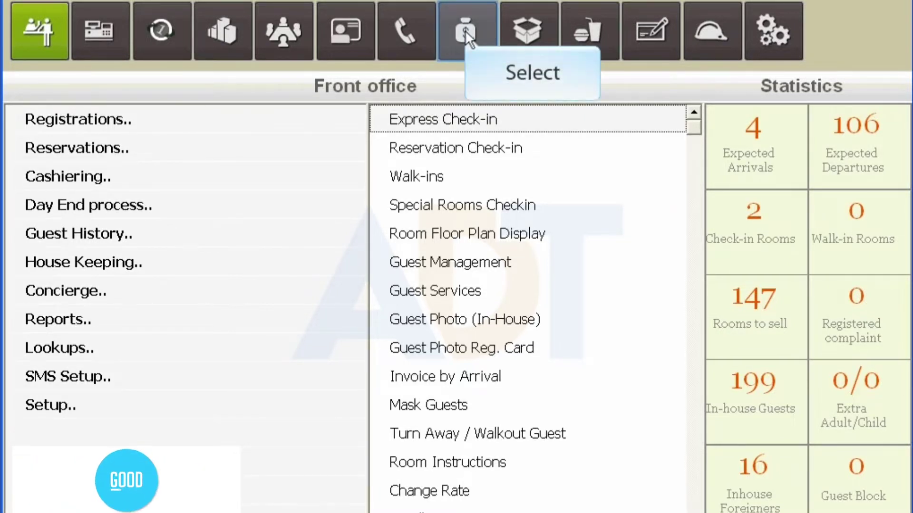
Open Transaction Entry via Financial Management > Transactions > FA Transactions.
left_click(465, 31)
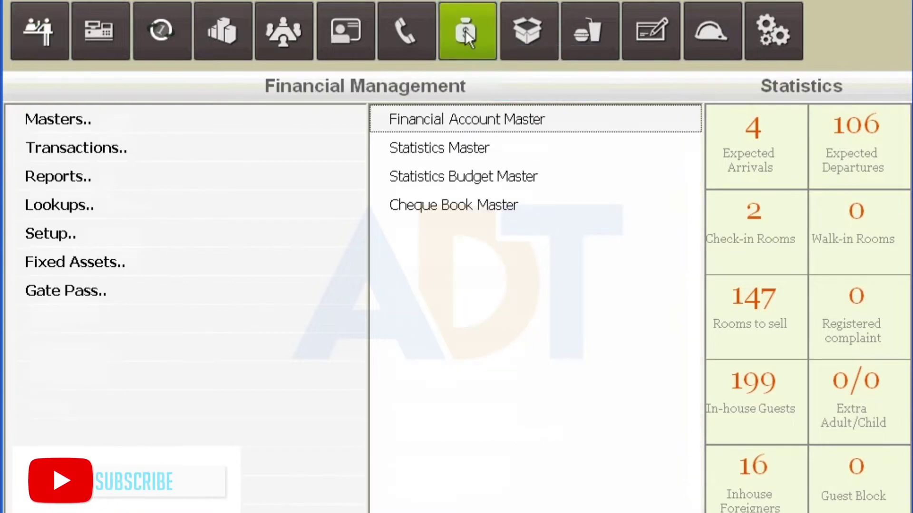
left_click(92, 147)
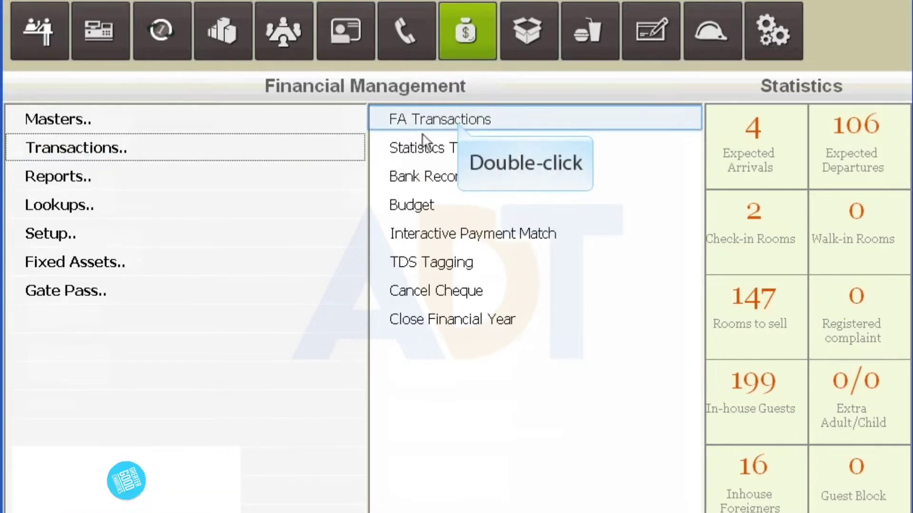
double_click(457, 121)
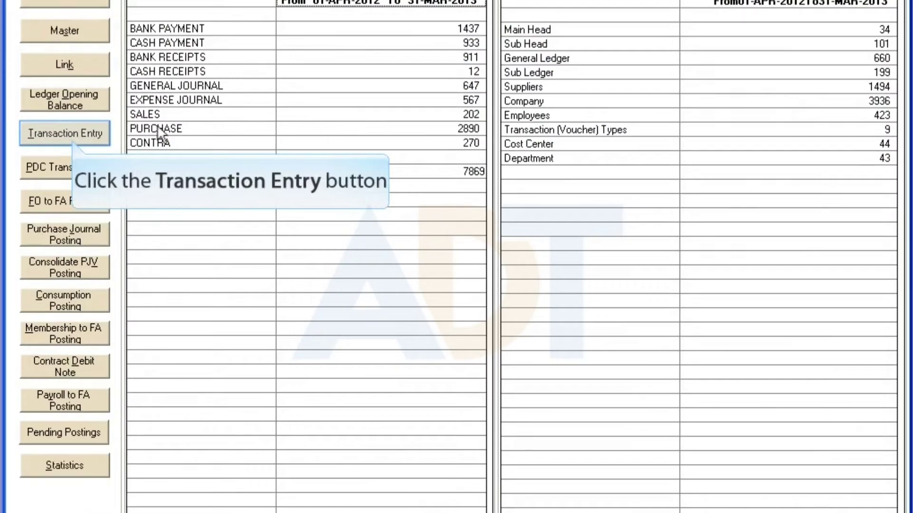
left_click(72, 134)
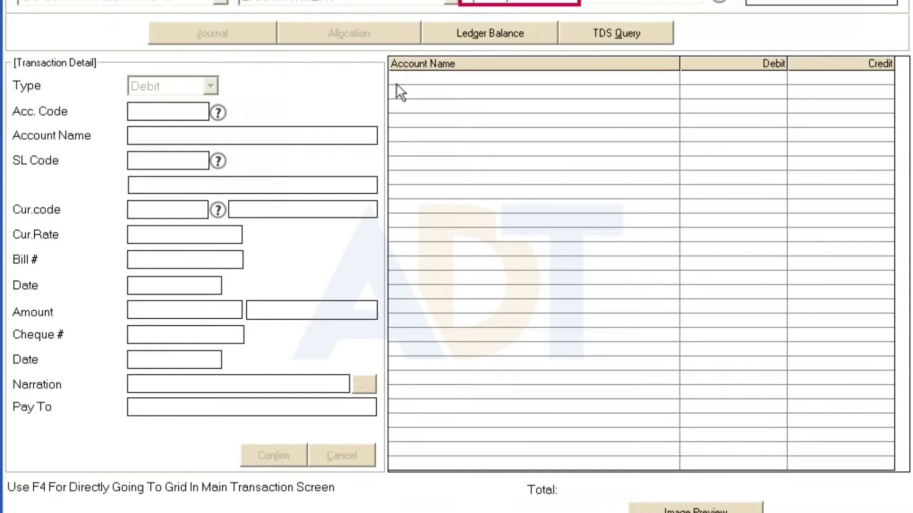
Add a 1,000 debit line on account 10910 Accumulated Depreciation and start its narration.
key("Return")
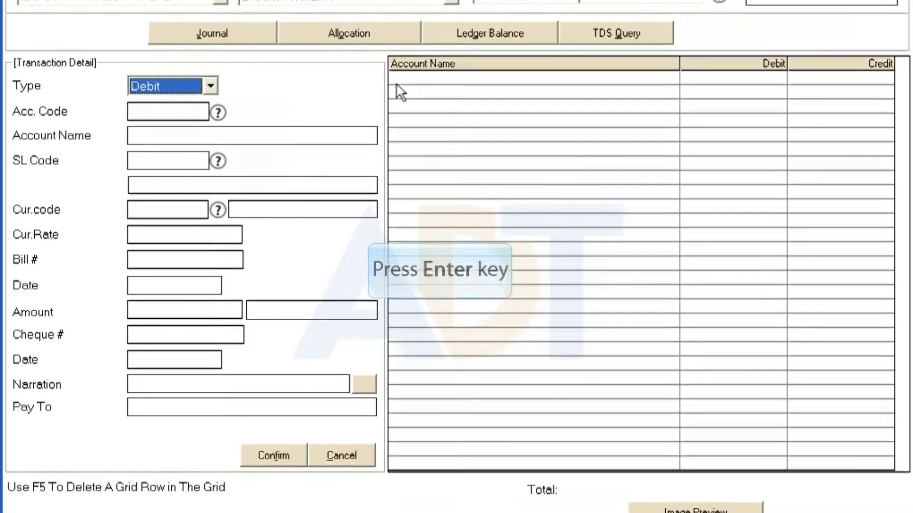
key("Return")
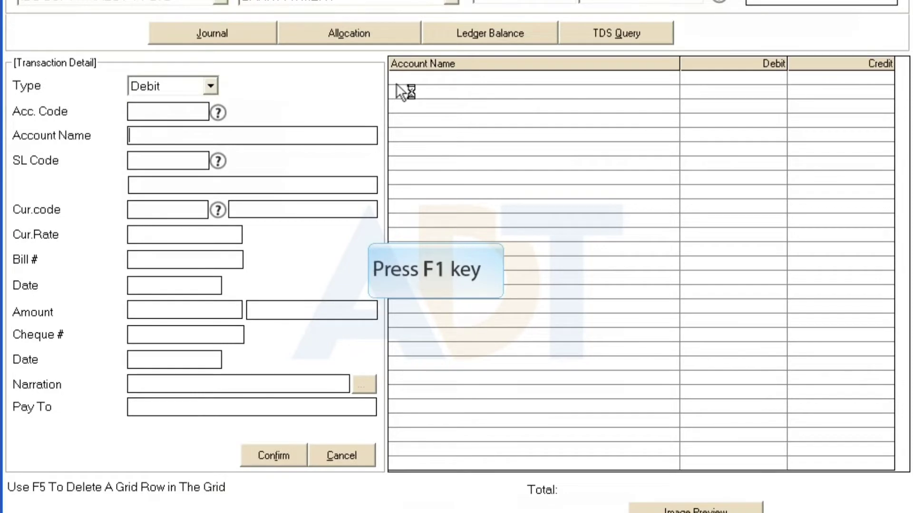
key("F1")
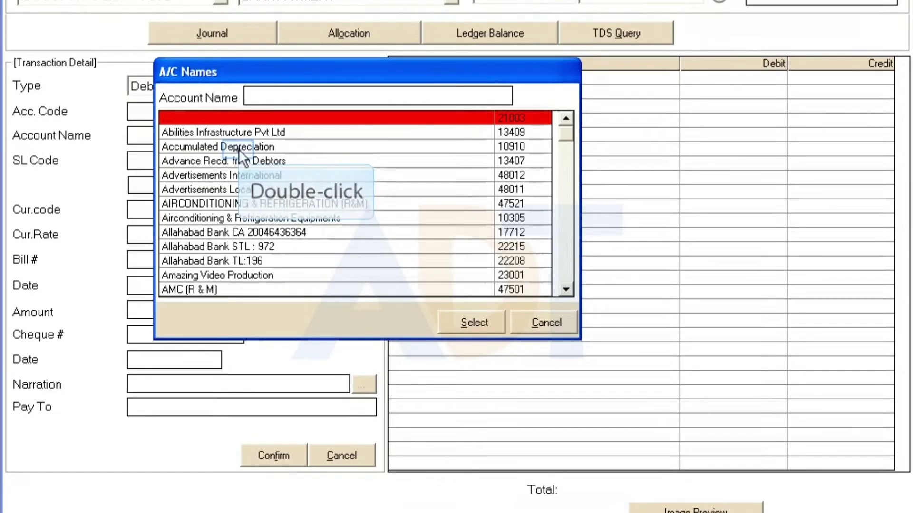
double_click(239, 148)
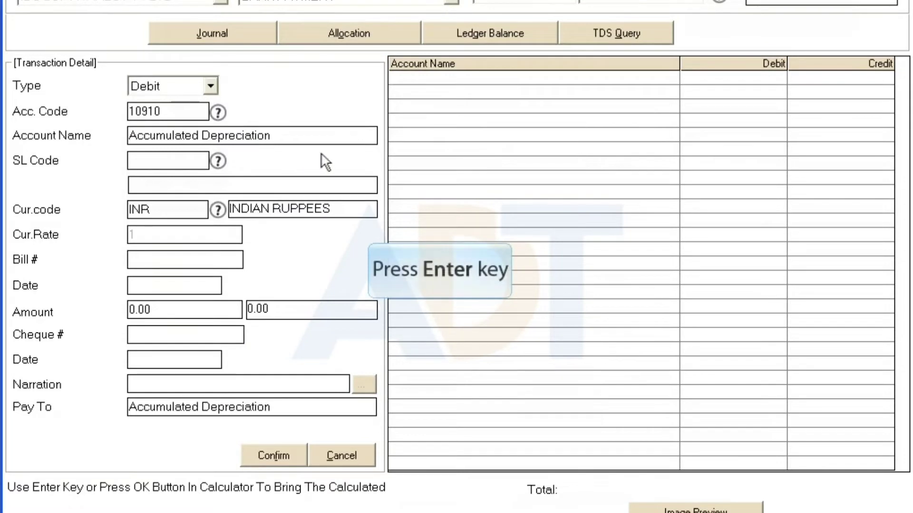
key("Return")
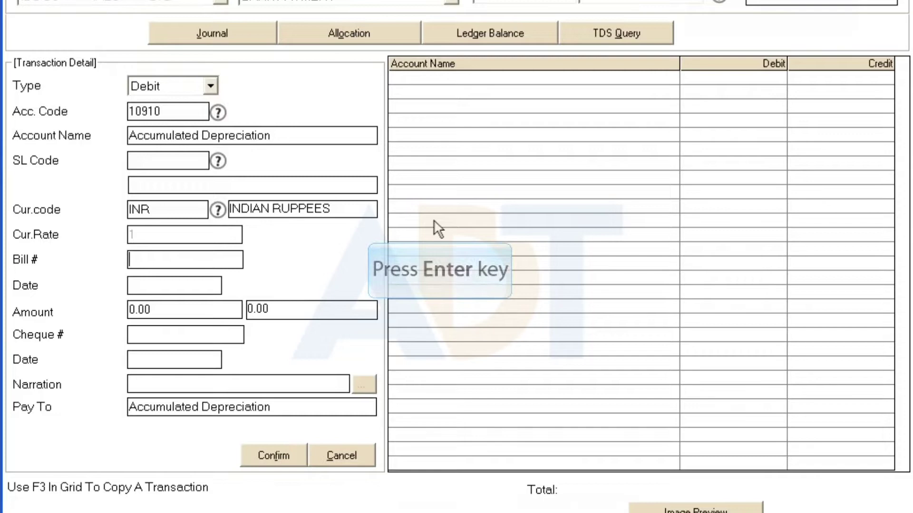
key("Return")
key("Return")
type("1,000")
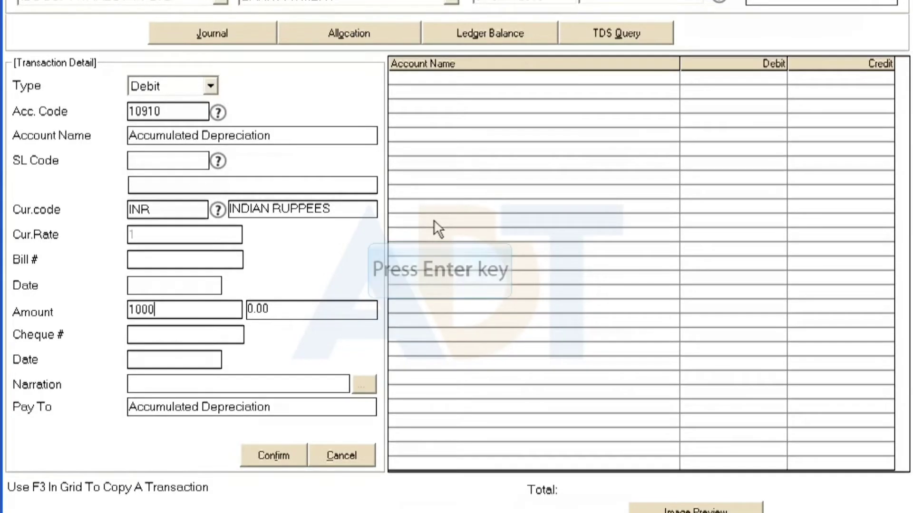
key("Return")
type("depreciation, debit")
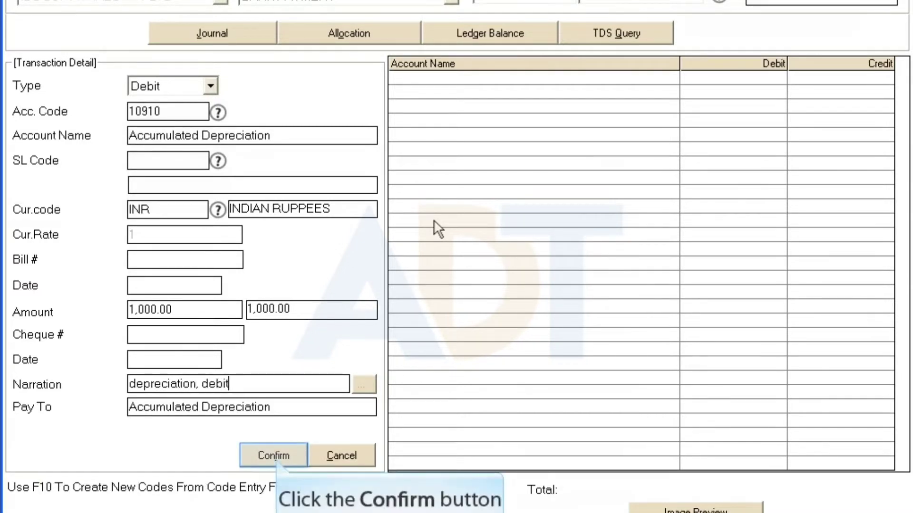
Confirm the debit line and start a credit line on Allahabad Bank CA.
left_click(275, 457)
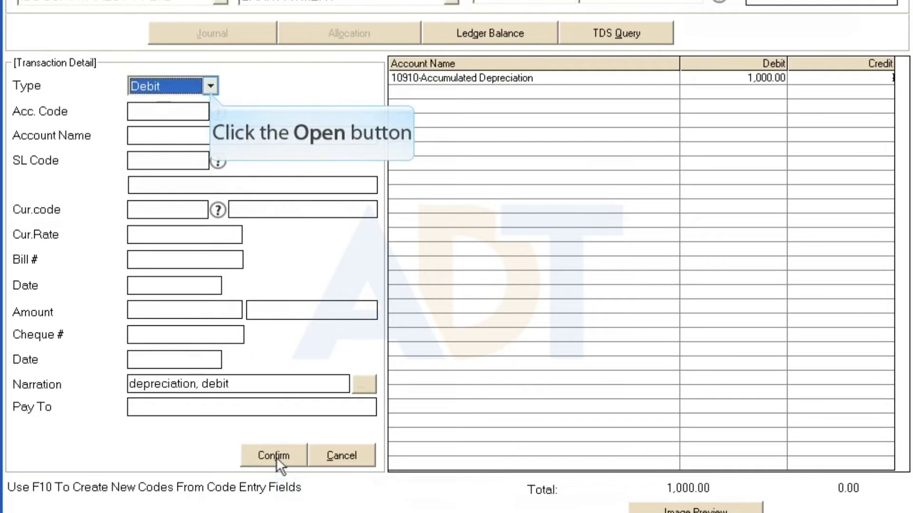
left_click(210, 90)
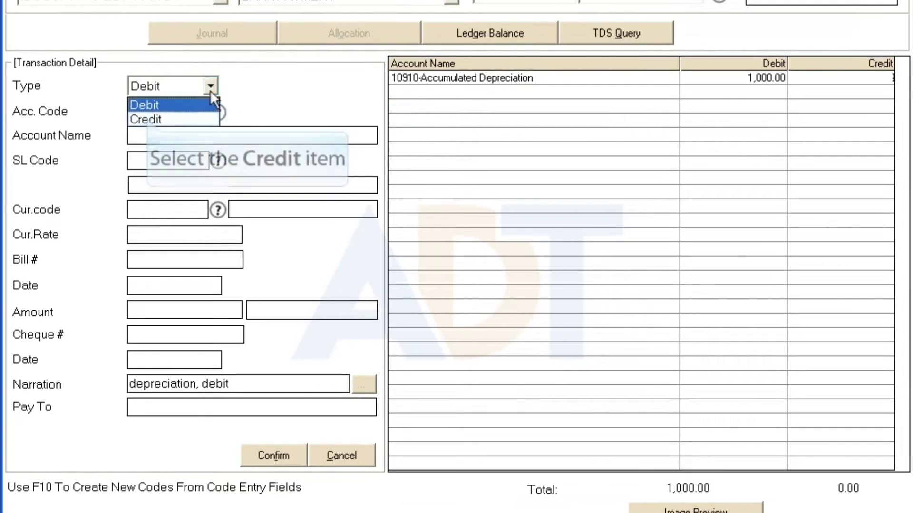
left_click(148, 119)
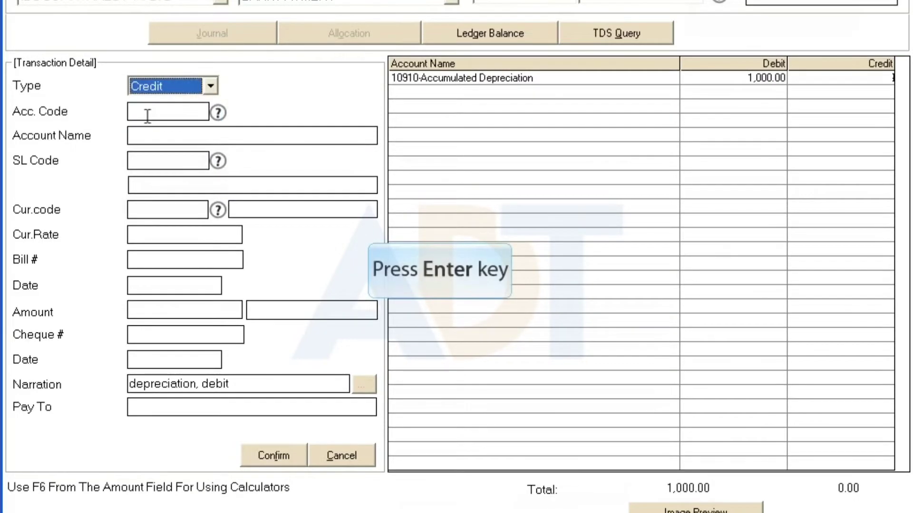
key("Return")
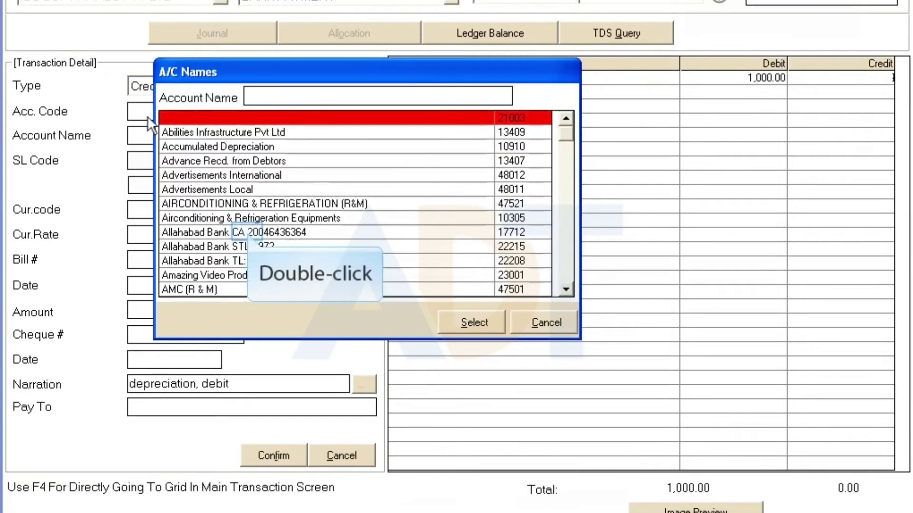
double_click(247, 232)
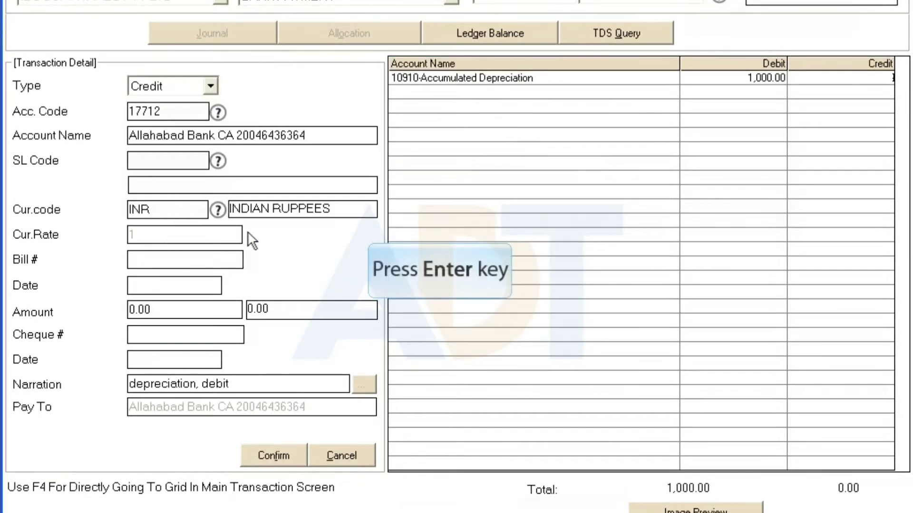
Enter bill number 102102, date 010113 and amount 1,000 on the credit line.
key("Return")
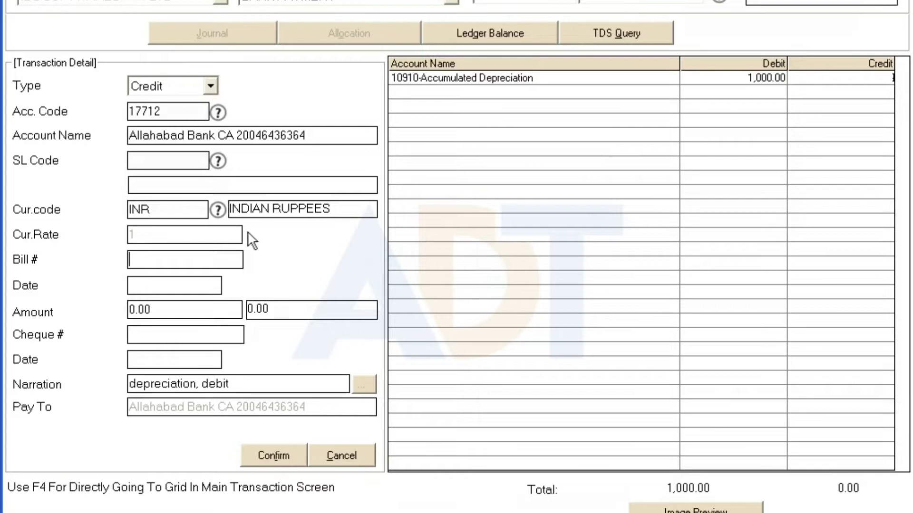
type("102102")
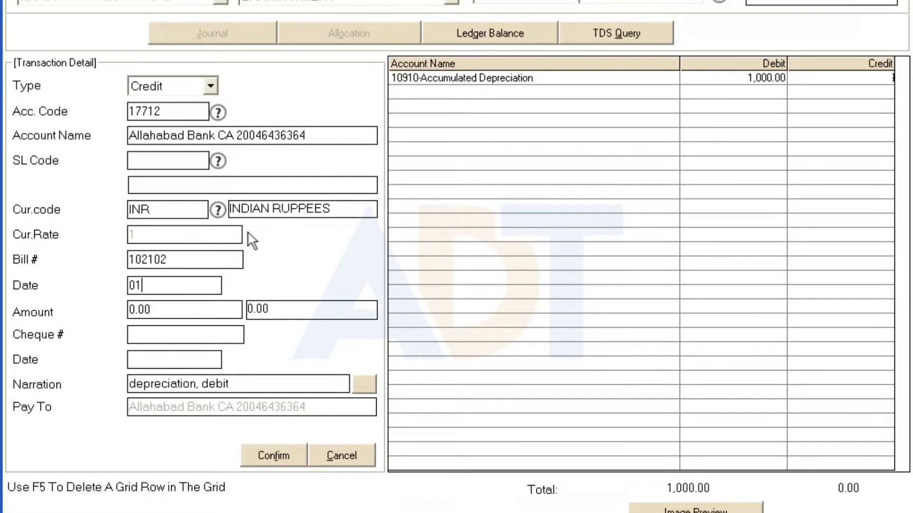
type("010113")
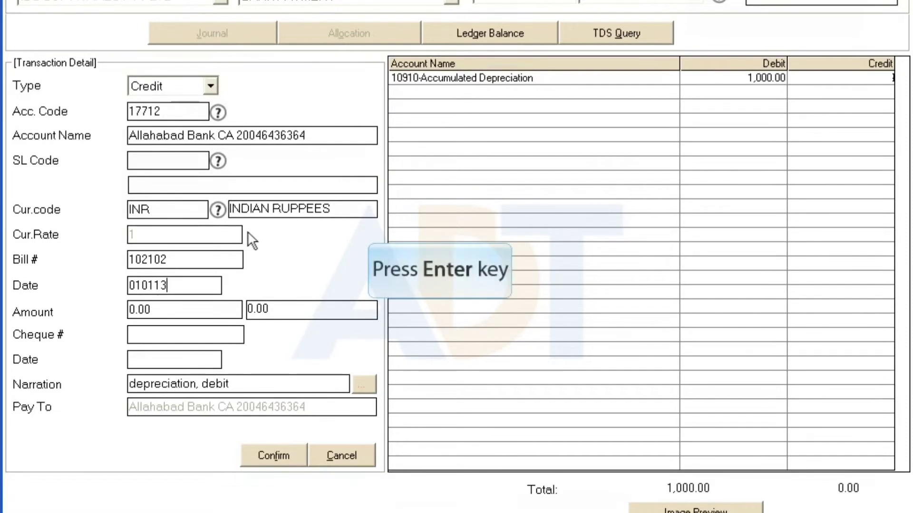
key("Return")
type("1,")
type("000")
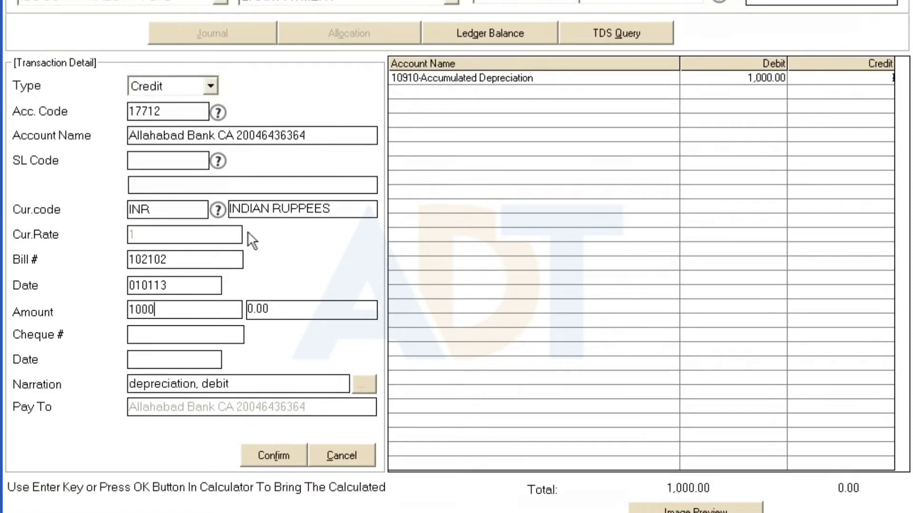
key("Return")
Add cheque 121212 dated 010113 with narration 'credited to bank'.
type("1")
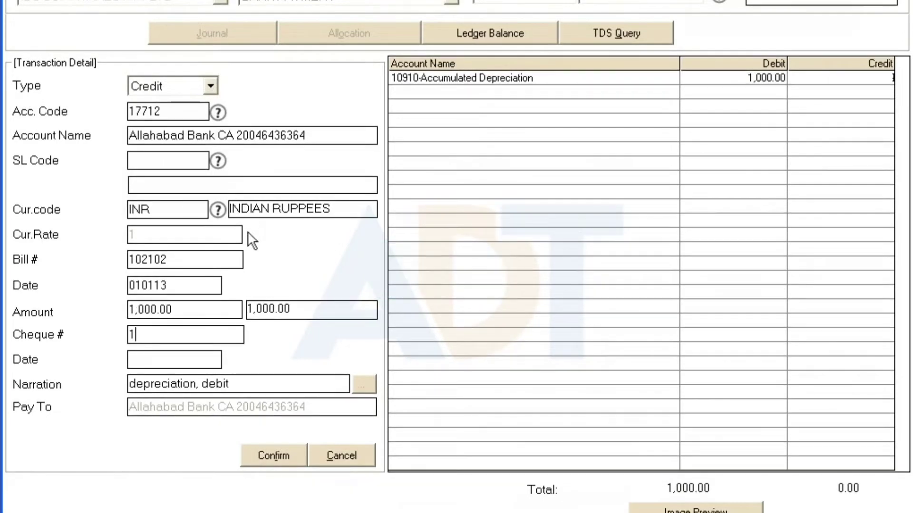
type("21212")
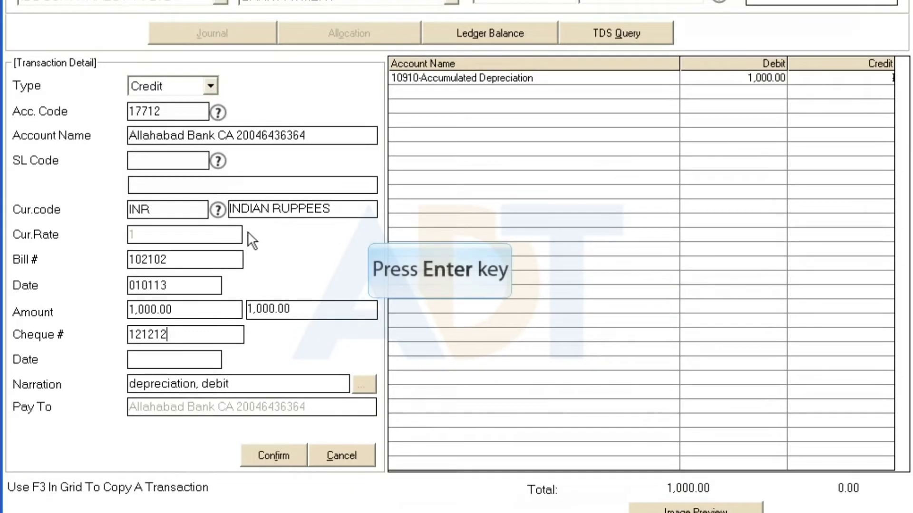
key("Return")
type("0101")
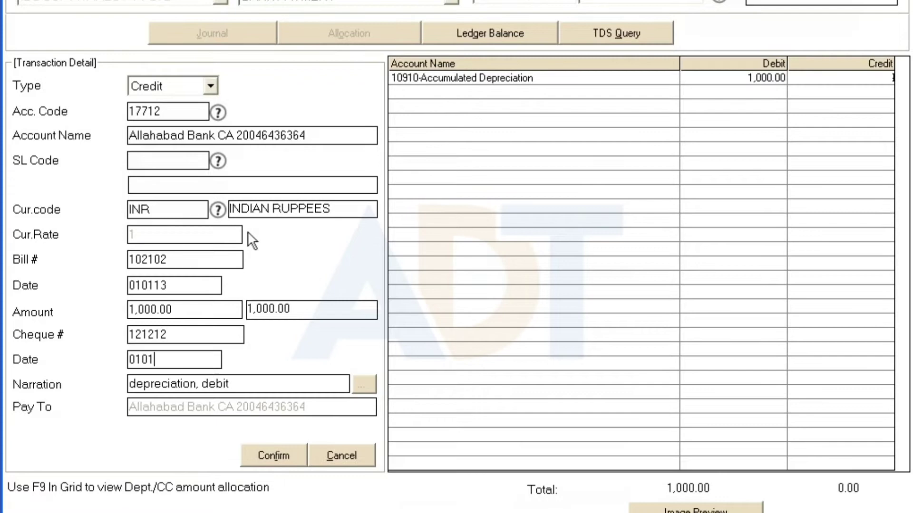
type("1")
type("3")
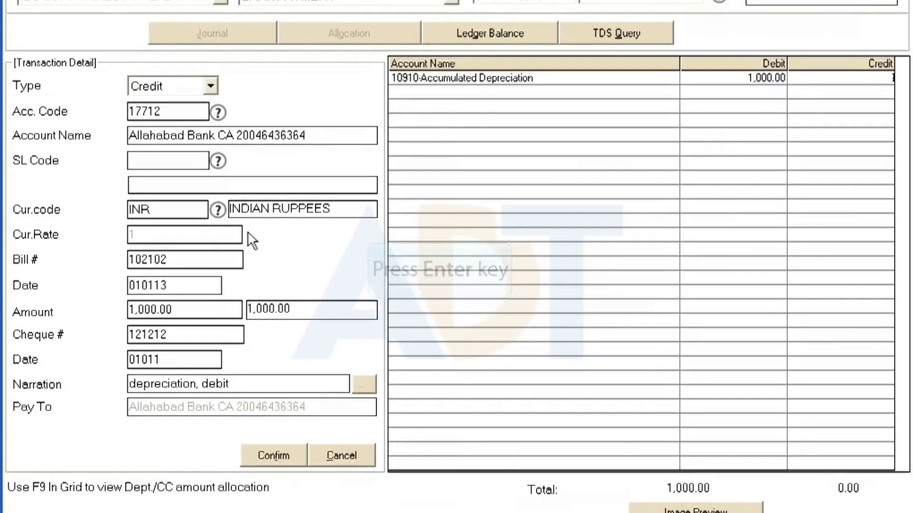
key("Return")
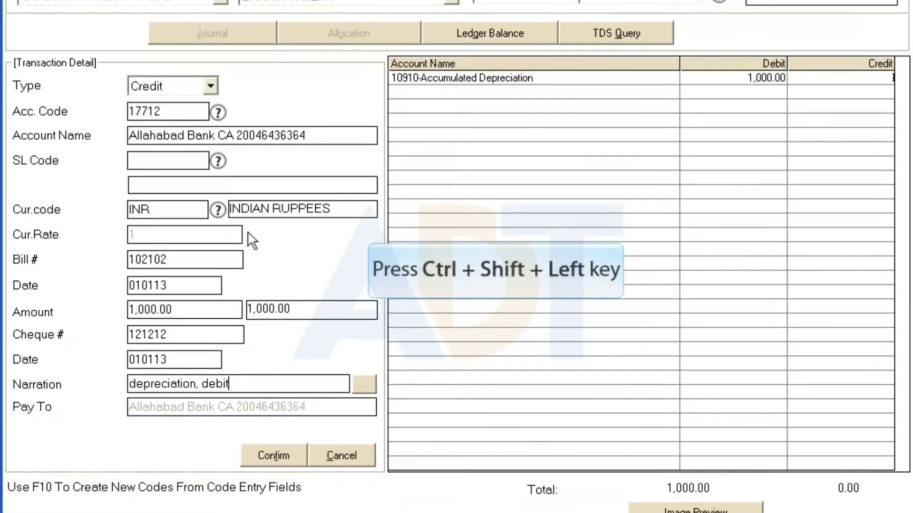
key("ctrl+shift+Left")
key("ctrl+shift+Left")
key("ctrl+shift+Left")
type("credited to")
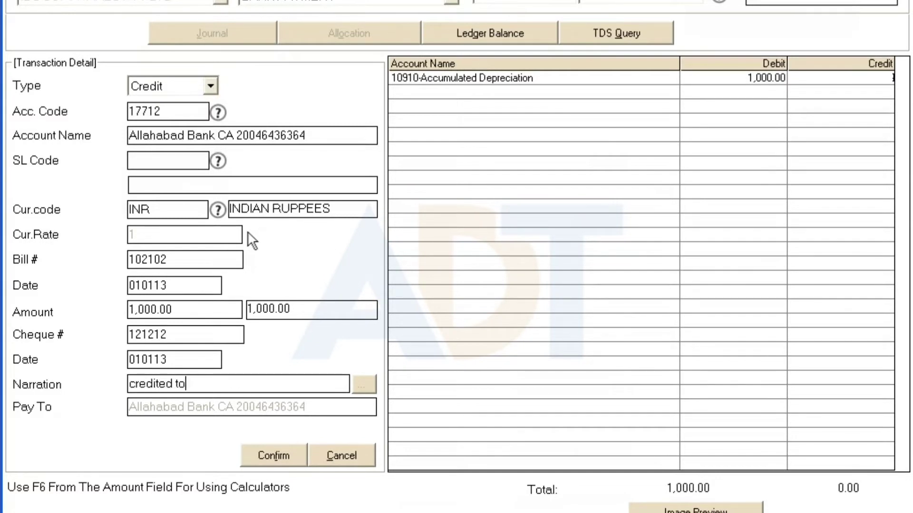
type(" bank")
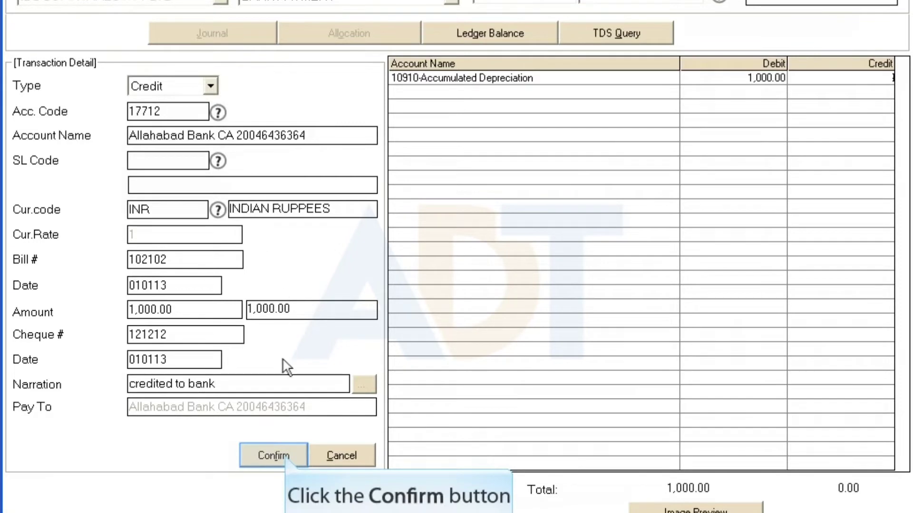
Confirm the bank credit line, save the voucher as document 00000002, and close the form.
left_click(286, 454)
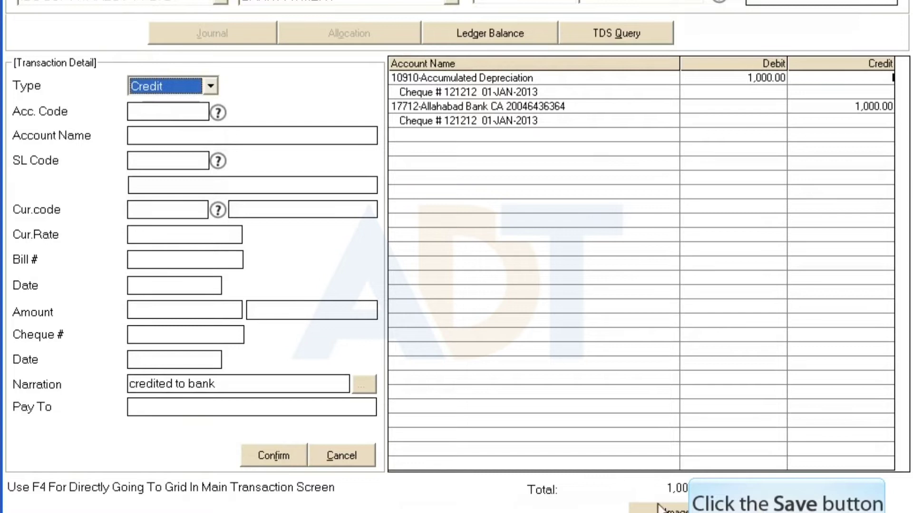
key("alt+s")
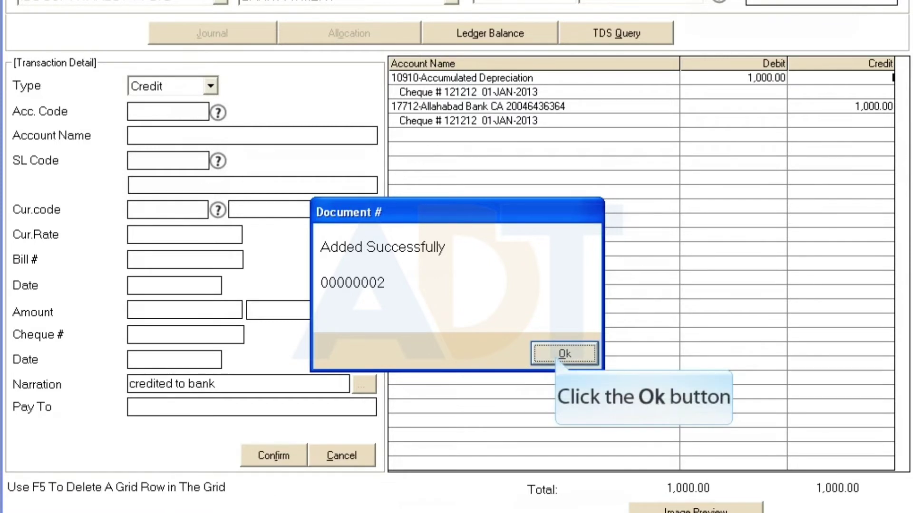
left_click(556, 354)
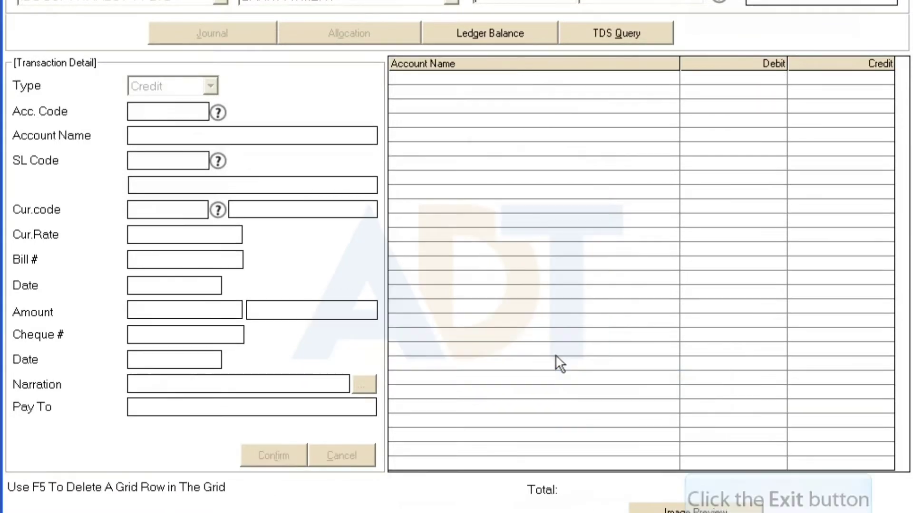
left_click(872, 511)
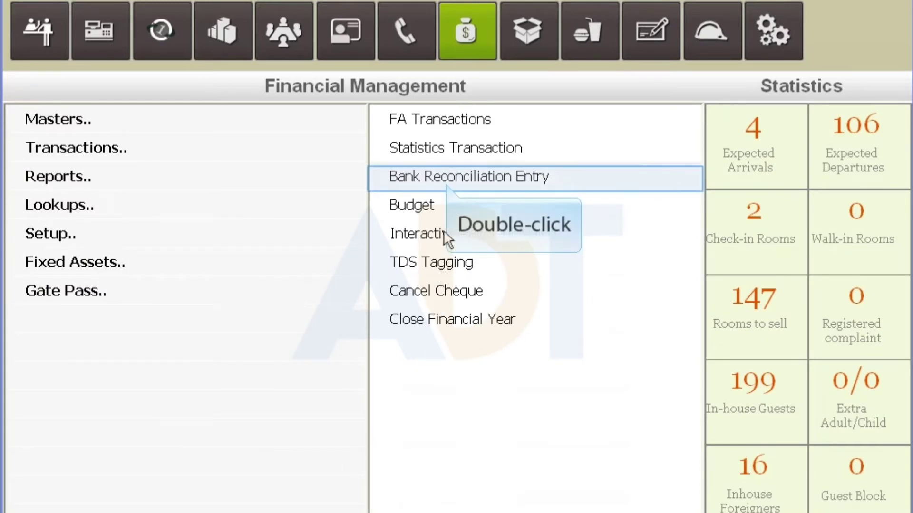
Open Bank Reconciliation Entry from the Financial Management transactions list.
double_click(446, 182)
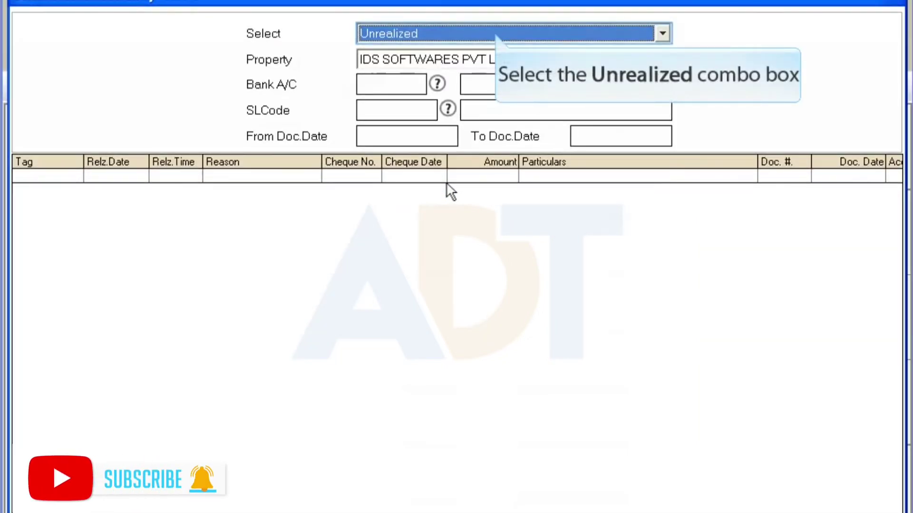
Filter Unrealized cheques for Allahabad Bank CA, dates 010113 to 010113, and fetch cheque 121212.
left_click(495, 32)
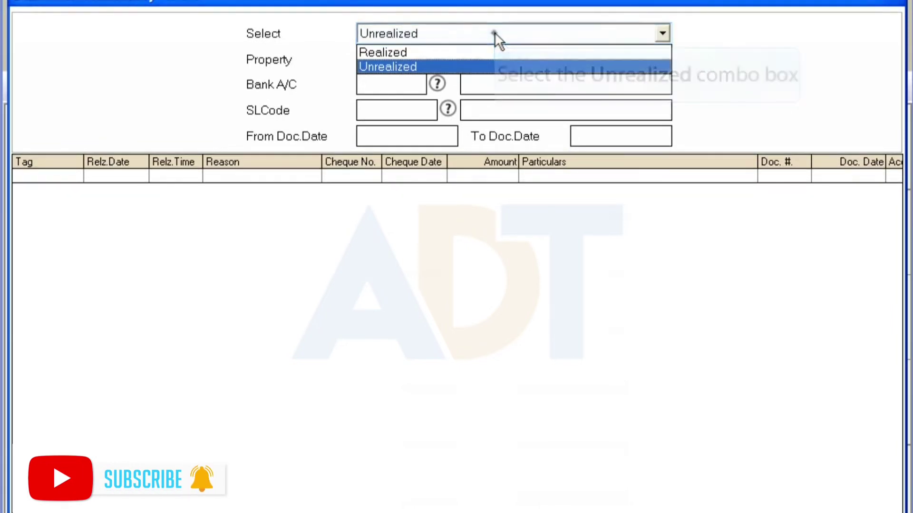
key("Return")
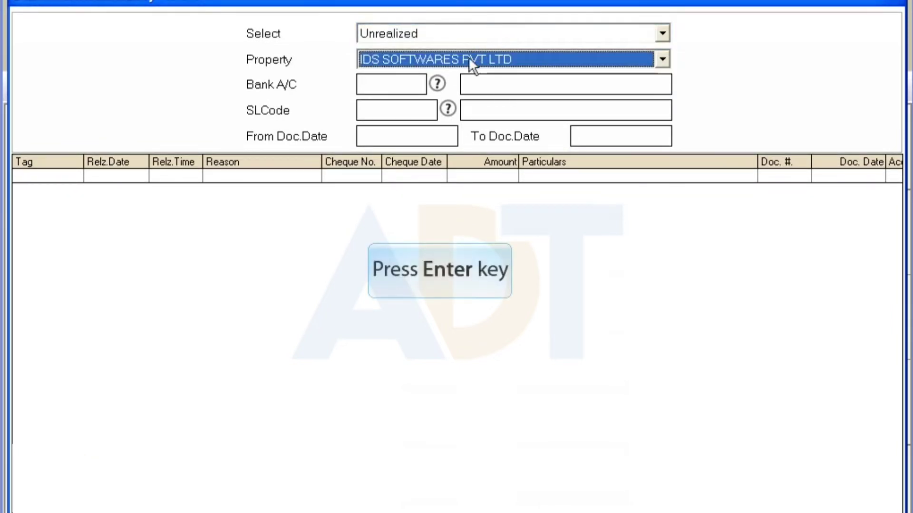
key("Return")
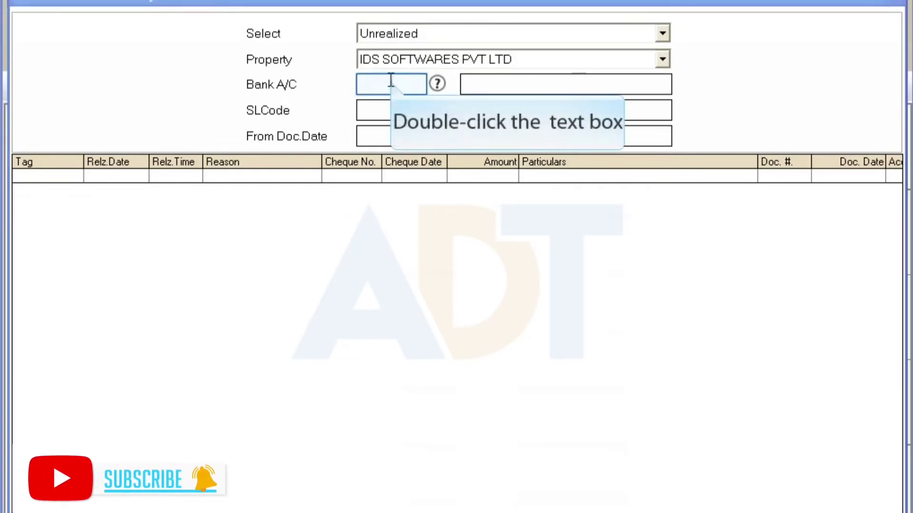
double_click(392, 82)
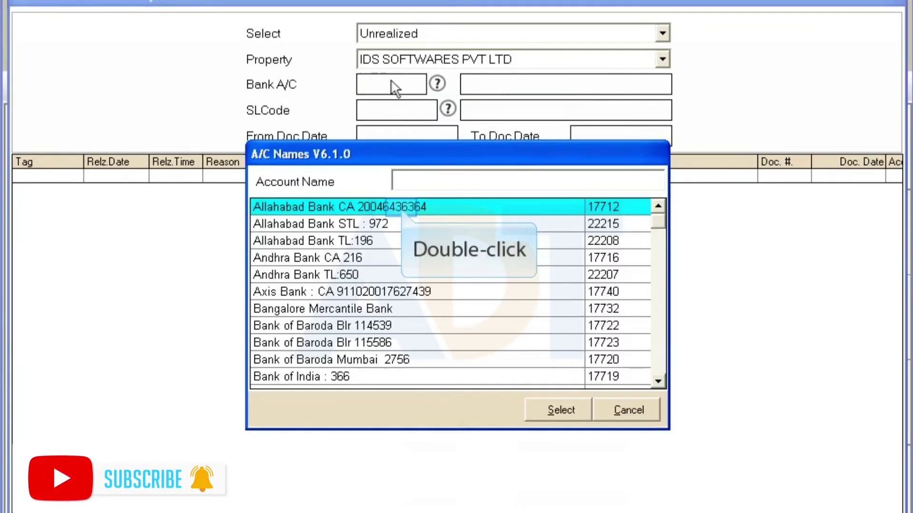
double_click(402, 208)
type("010113")
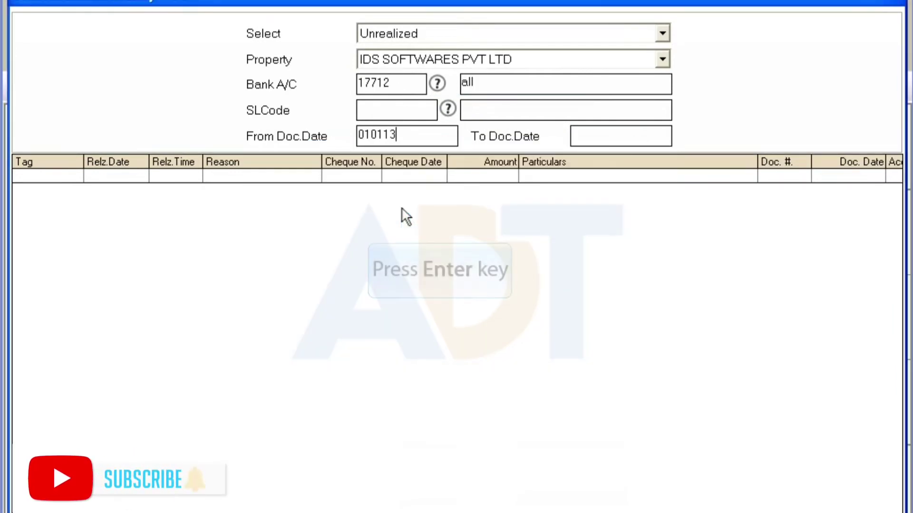
key("Return")
type("010113")
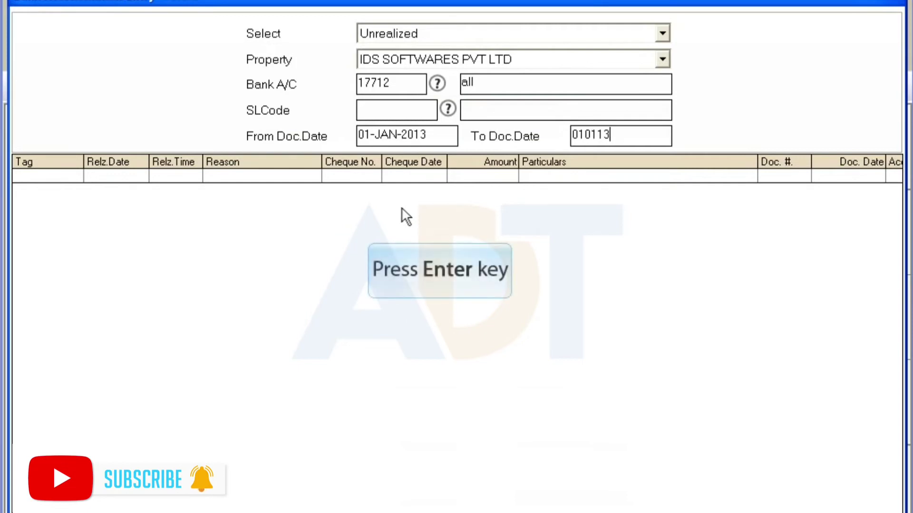
key("Return")
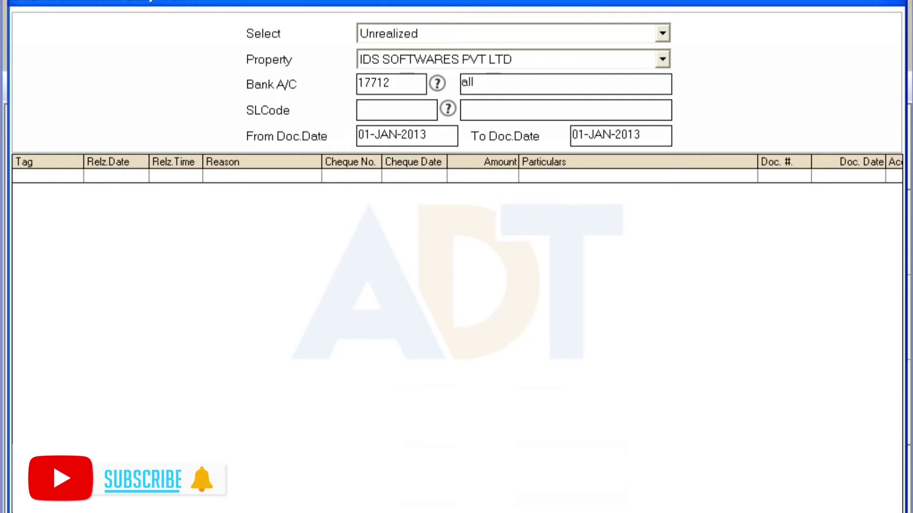
double_click(38, 176)
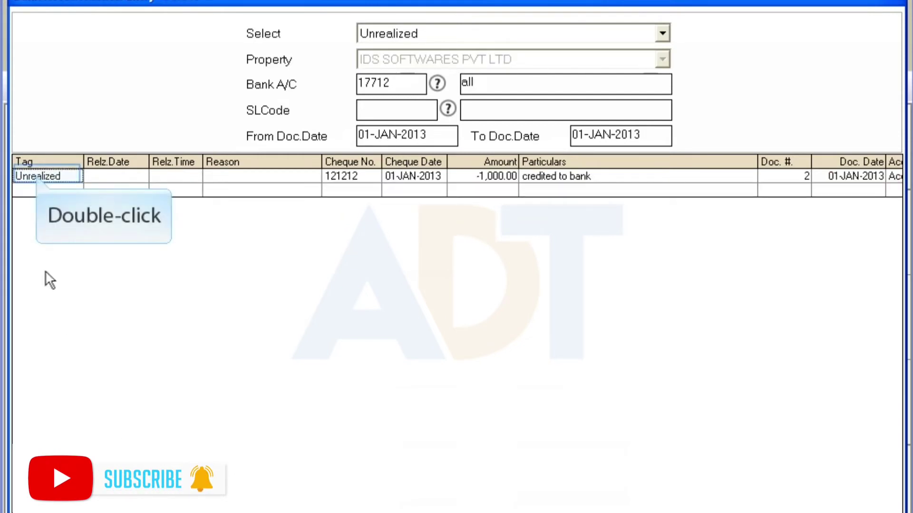
Mark cheque 121212 Realized with realization date 01-JAN-2013 and default time, then save.
double_click(37, 173)
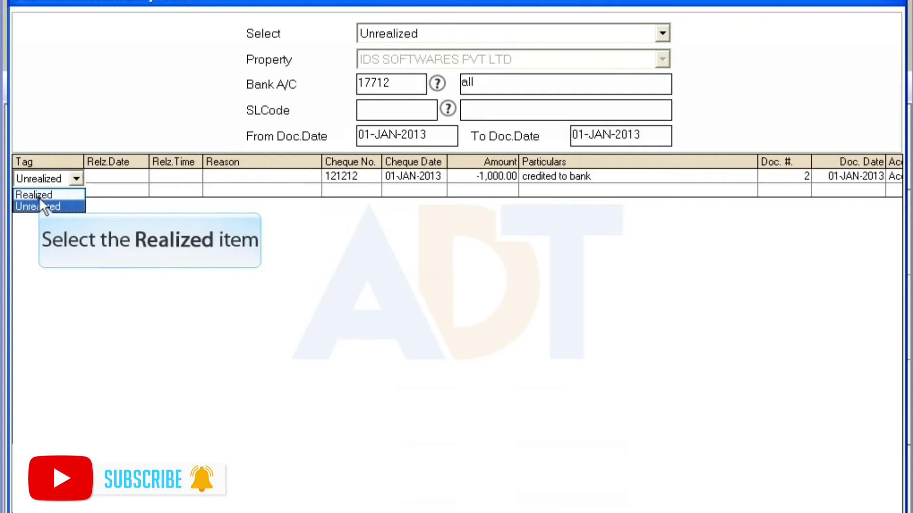
left_click(39, 197)
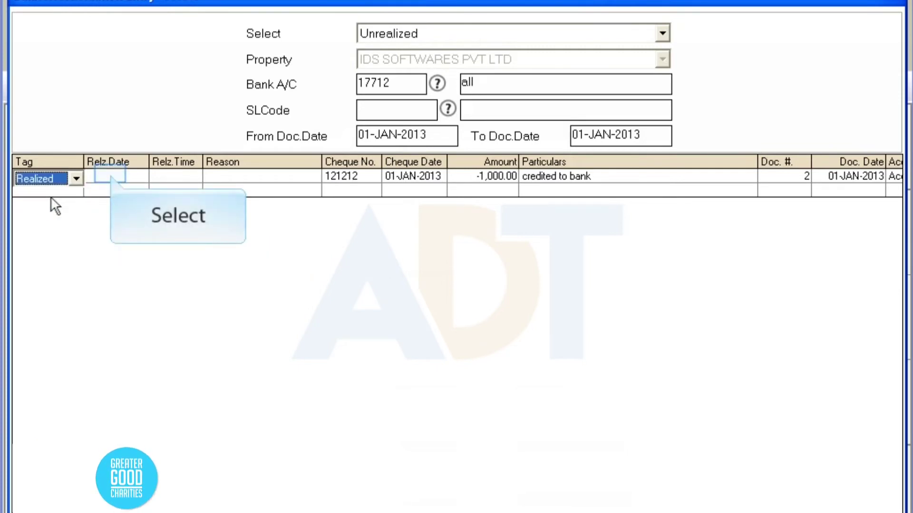
left_click(111, 173)
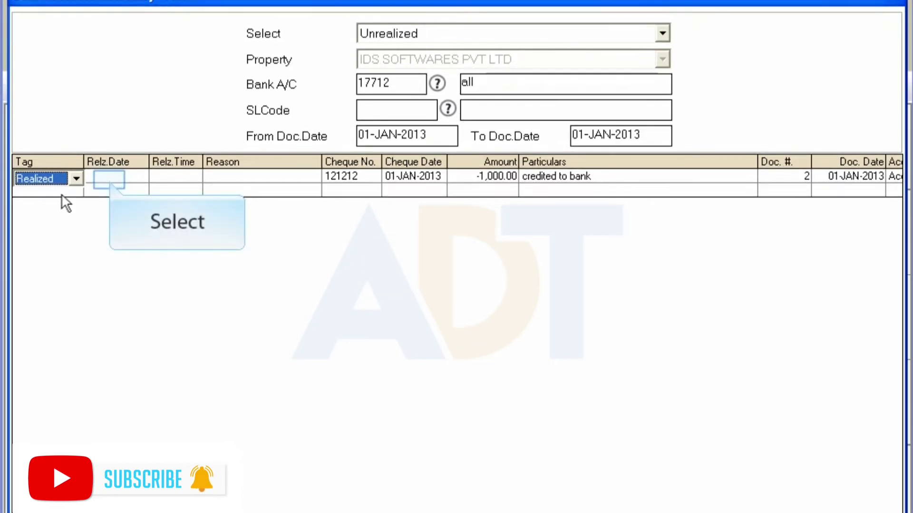
left_click(110, 179)
type("010113")
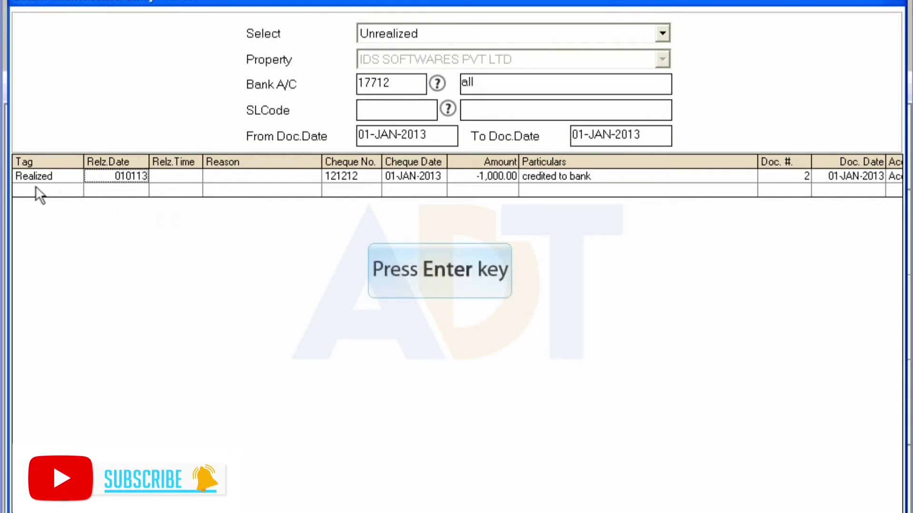
key("Return")
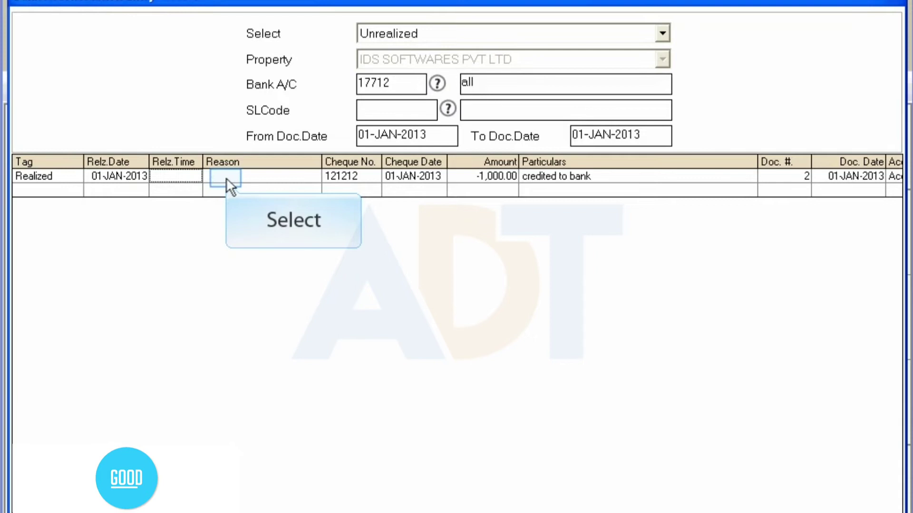
key("Return")
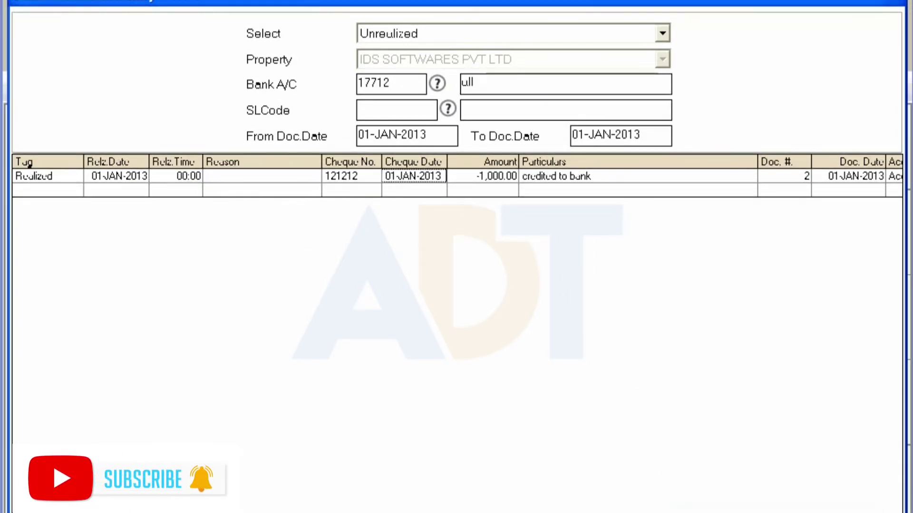
key("ctrl+s")
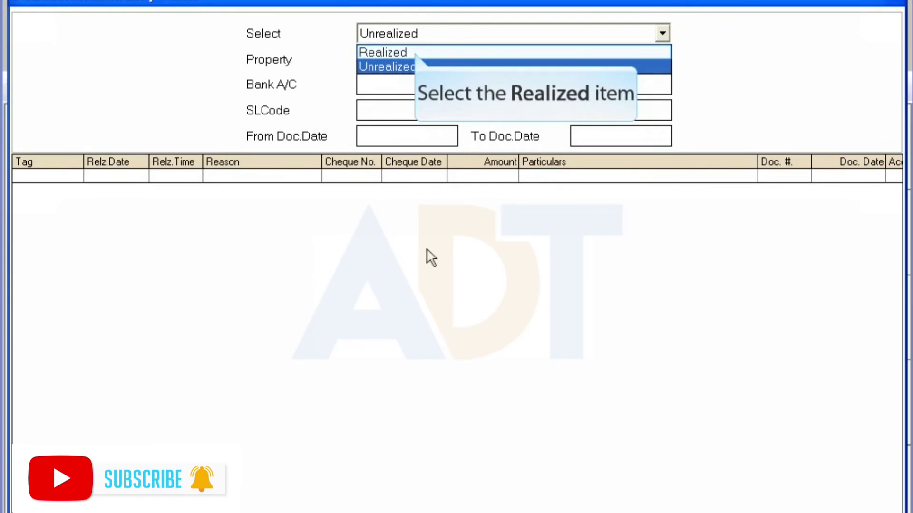
List Realized cheques for Allahabad Bank account 17712 from 010113 to 010113.
left_click(417, 54)
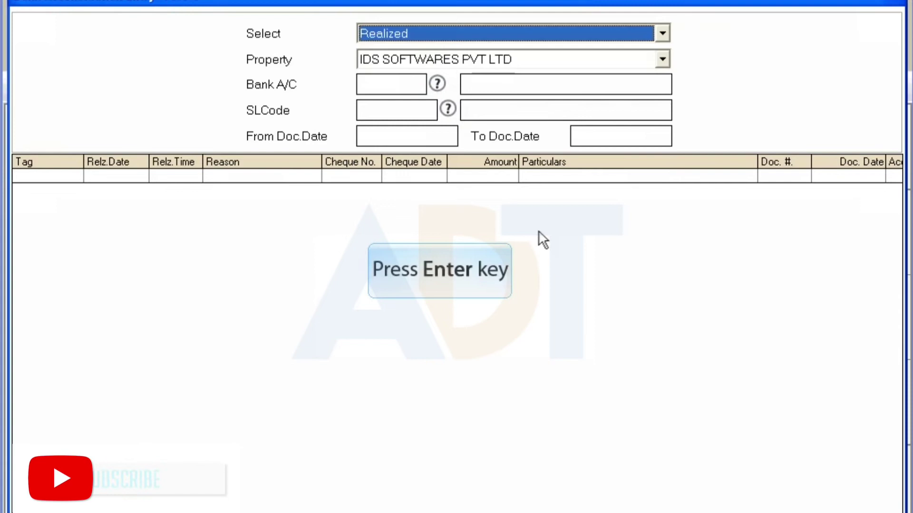
key("Return")
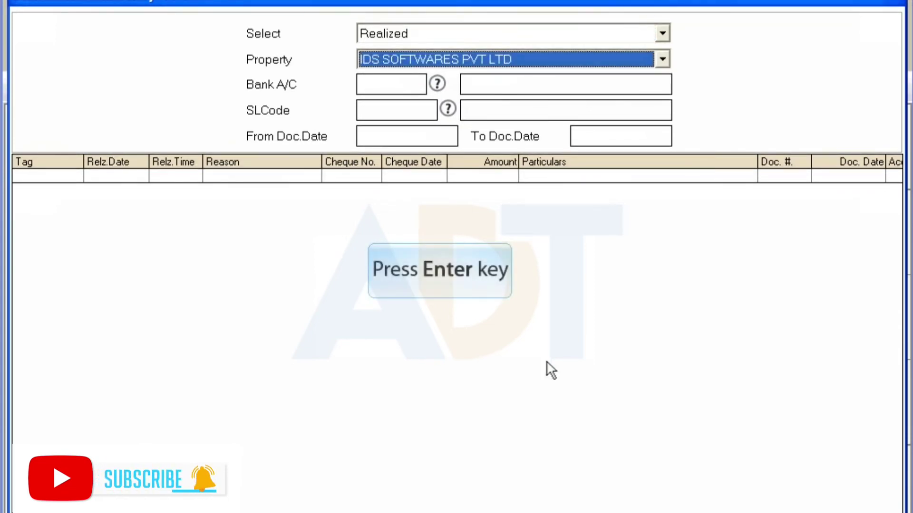
key("Return")
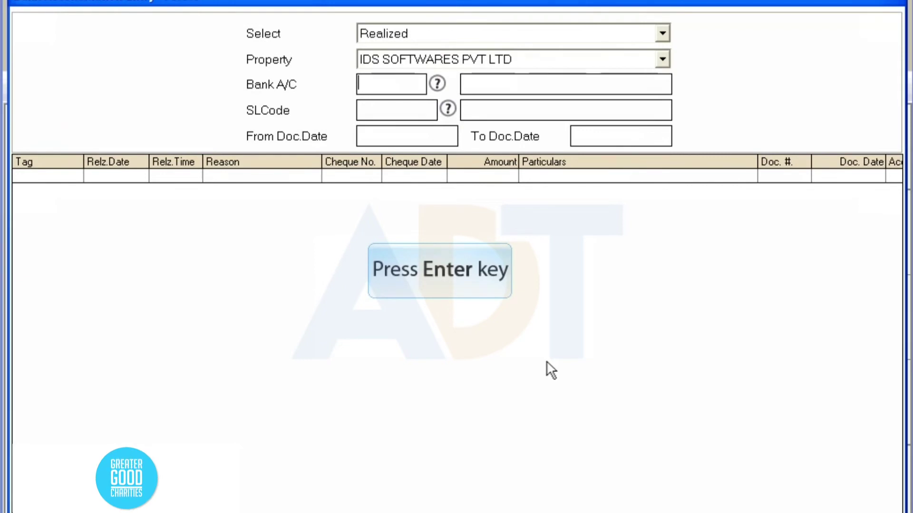
key("Return")
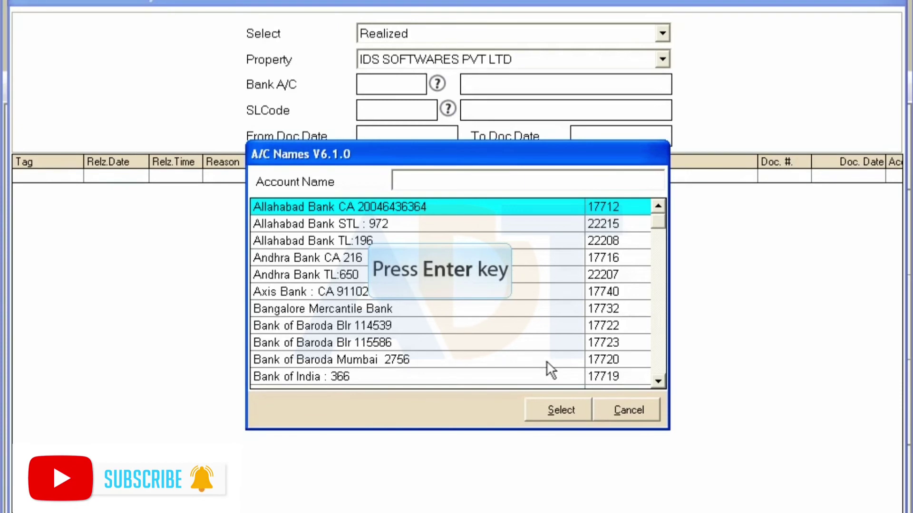
key("Return")
type("0101")
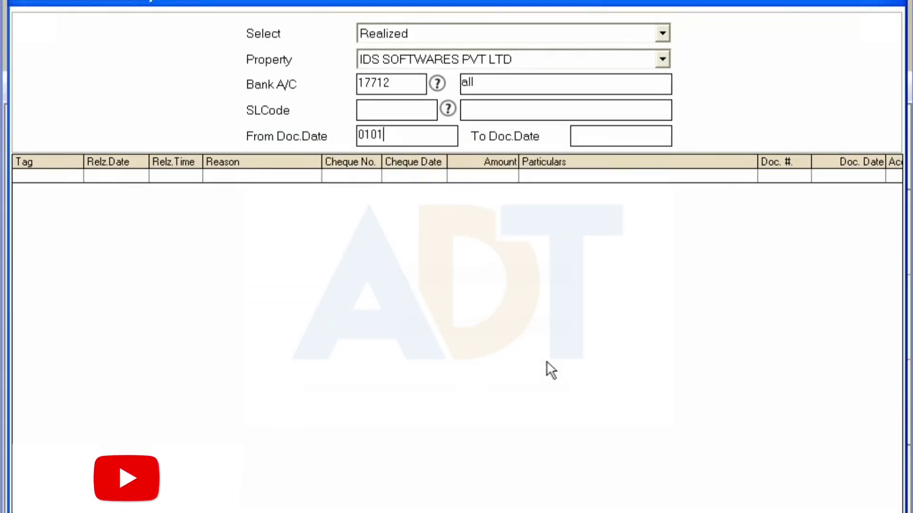
type("13")
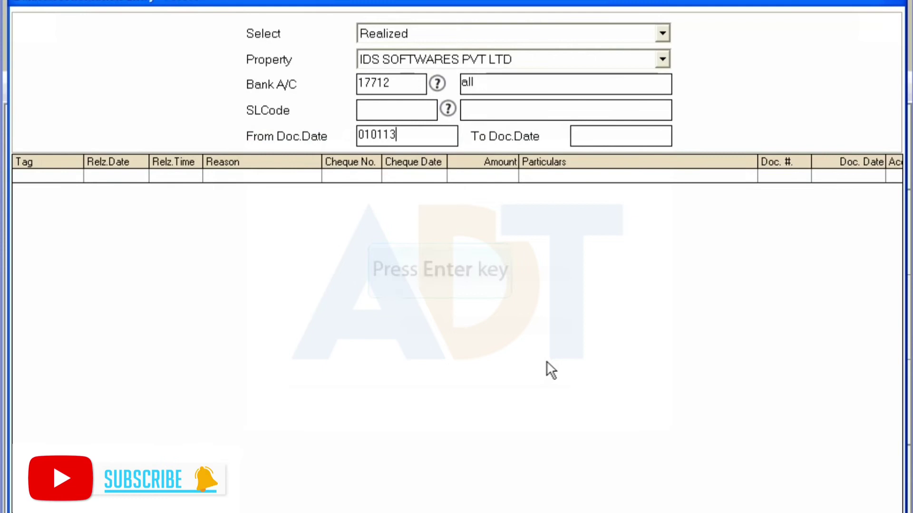
key("Return")
type("010113")
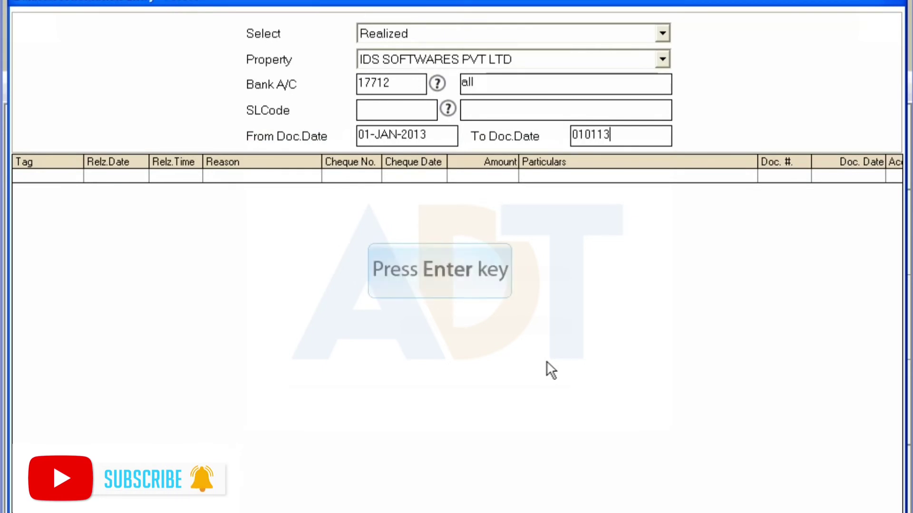
key("Return")
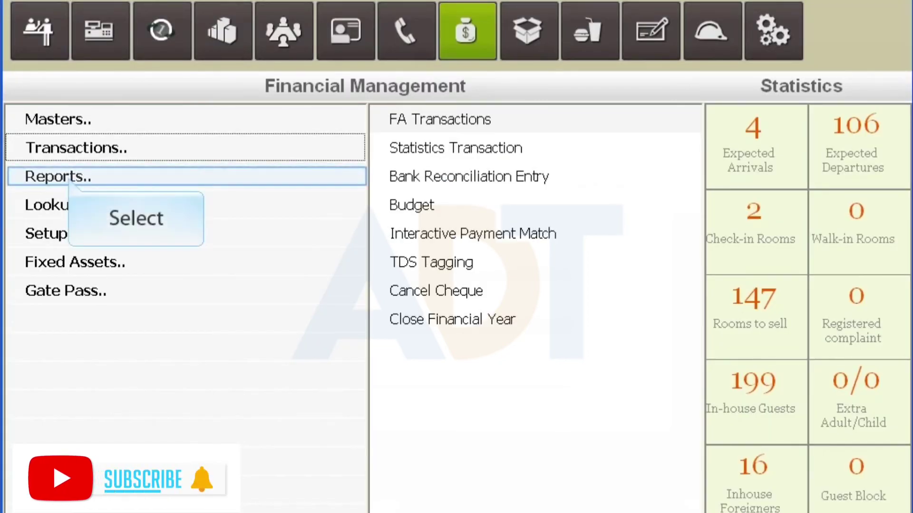
Open the Bank Reconciliation report from the Reports list.
left_click(68, 175)
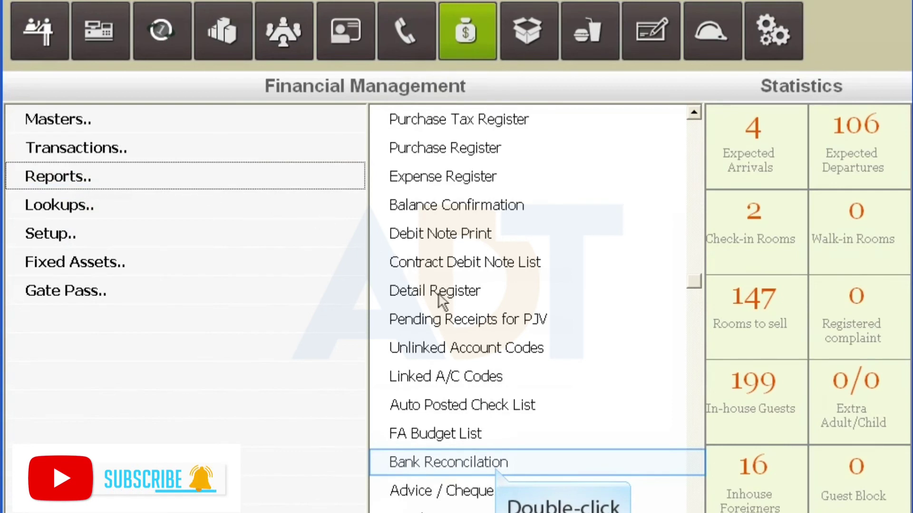
double_click(496, 466)
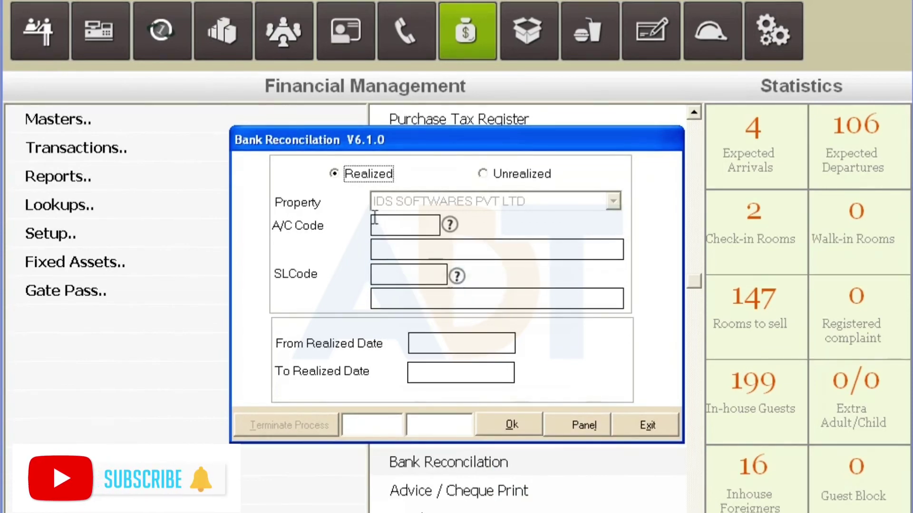
Run the report for Allahabad Bank 17712, realized dates 010113 to 010113, on screen.
key("Return")
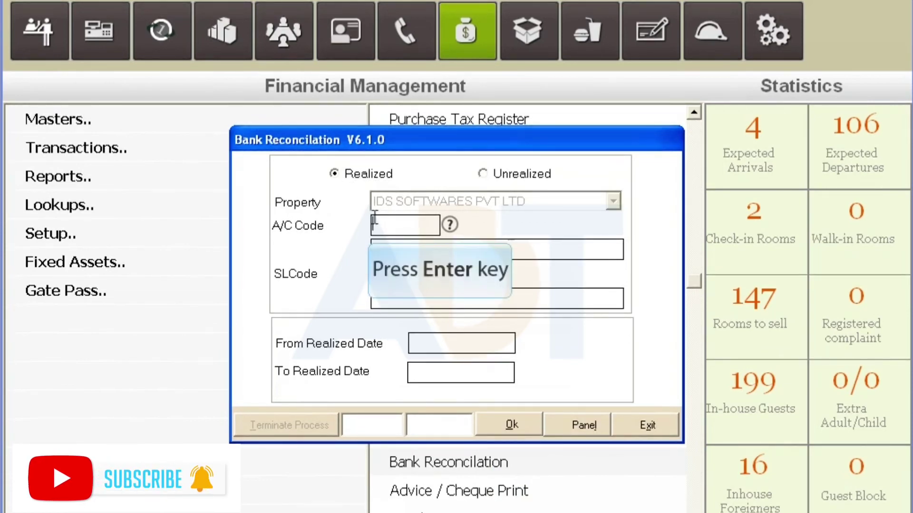
key("Return")
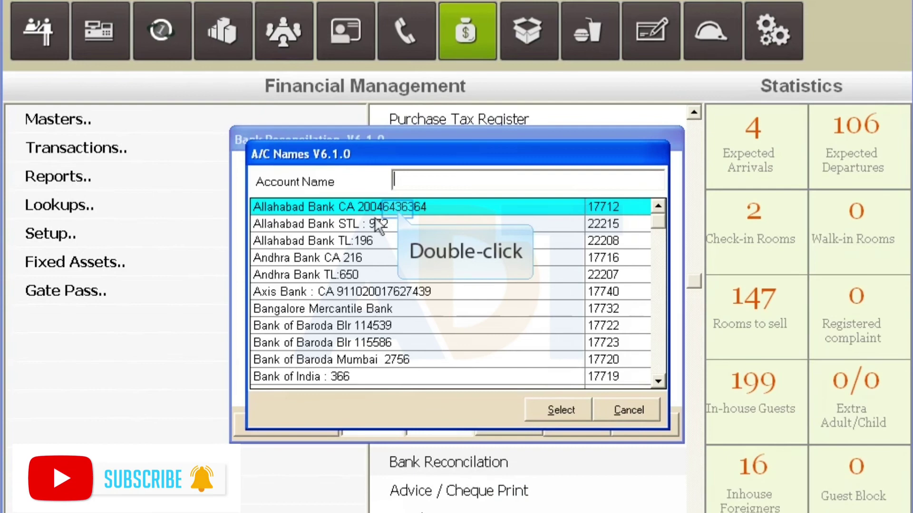
double_click(397, 207)
type("010113")
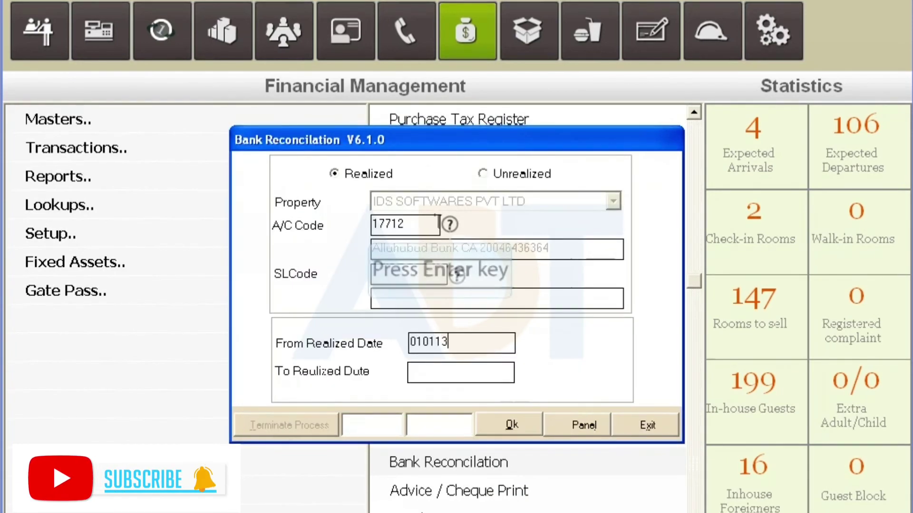
key("Return")
type("010")
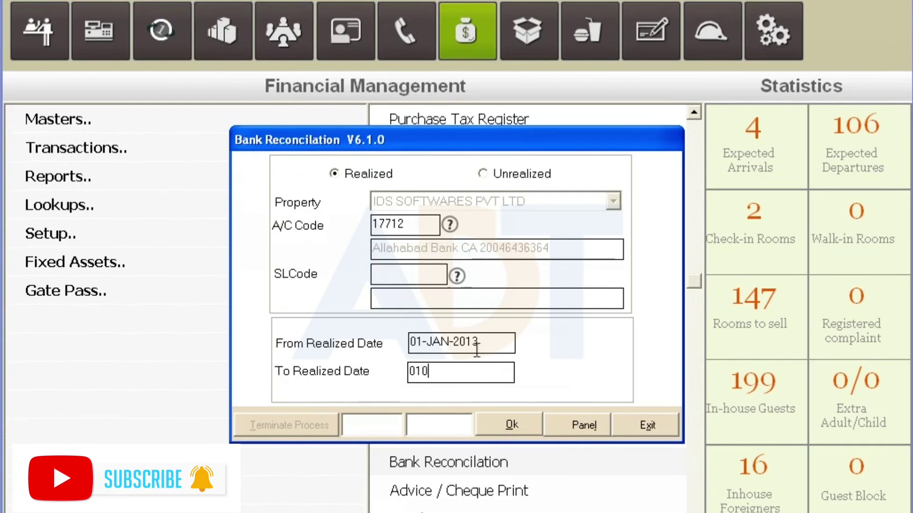
type("11")
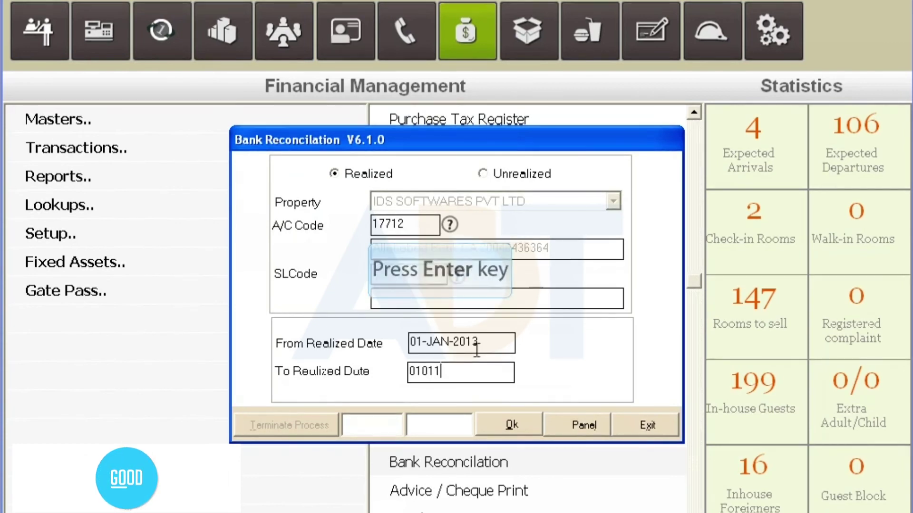
type("3")
key("Return")
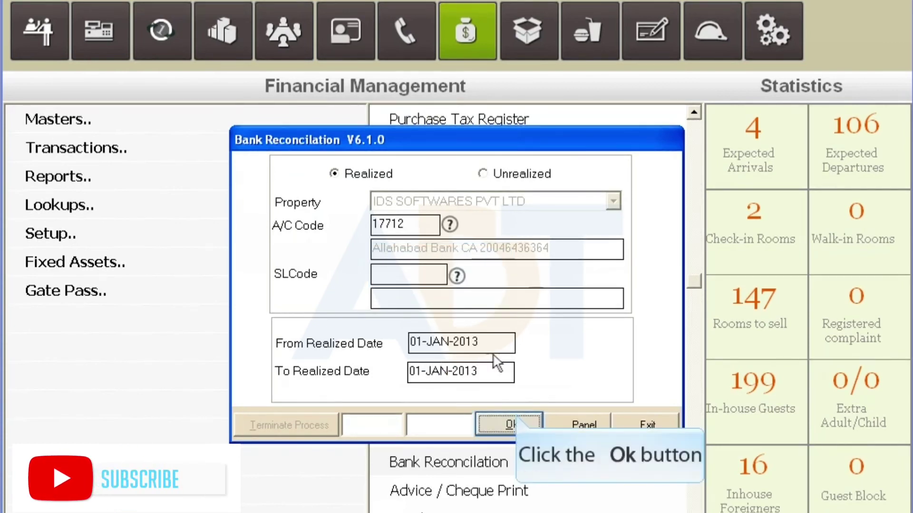
left_click(500, 423)
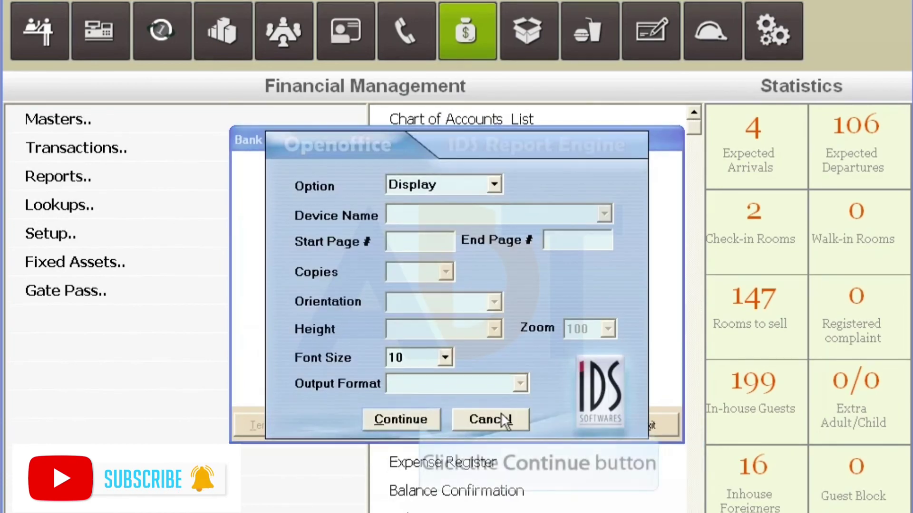
left_click(420, 420)
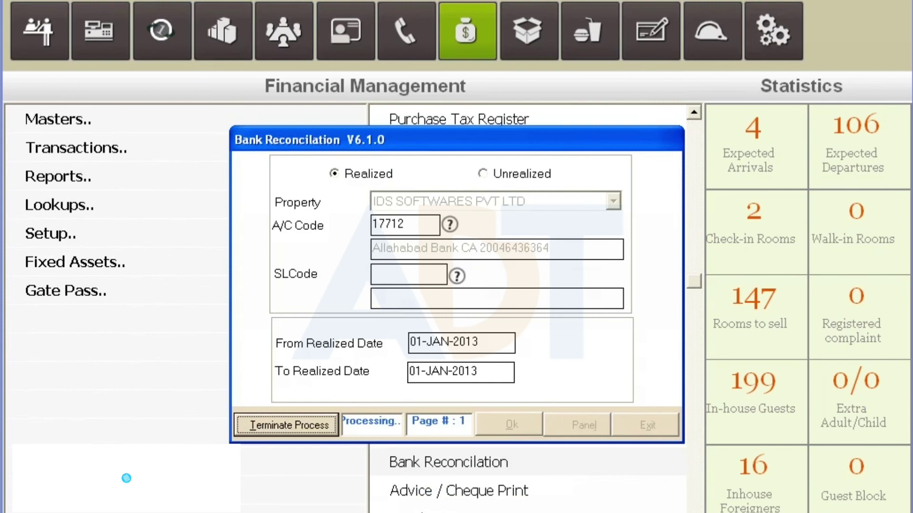